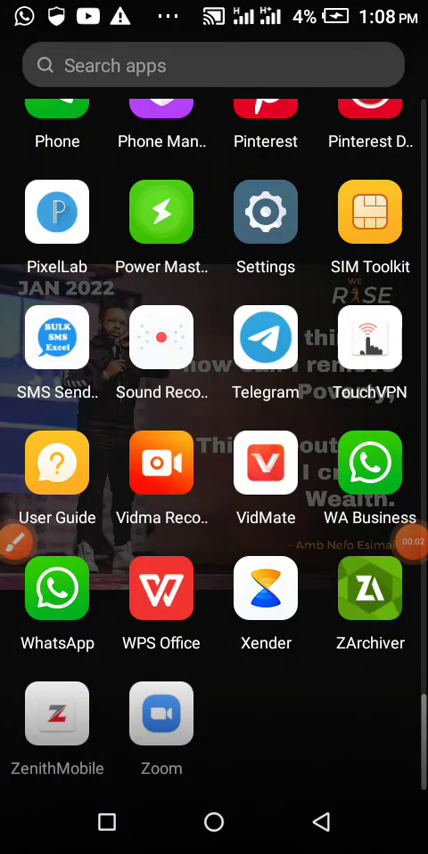
{"action": "scroll", "coordinate": [214, 450], "scroll_direction": "up", "scroll_amount": 10}
{"action": "scroll", "coordinate": [214, 450], "scroll_direction": "down", "scroll_amount": 3}
{"action": "scroll", "coordinate": [214, 450], "scroll_direction": "down", "scroll_amount": 2}
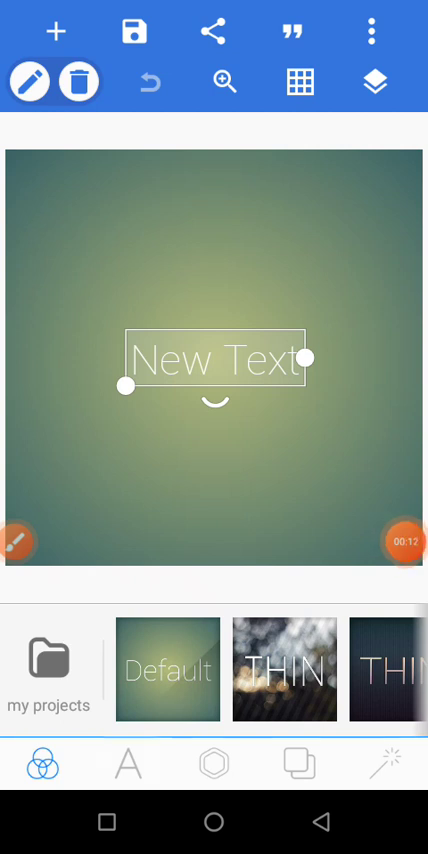
Launch PixelLab from the app drawer and bring up the default text's options
{"action": "left_click", "coordinate": [128, 764]}
Delete the default New Text object and open the canvas image size settings
{"action": "left_click", "coordinate": [220, 657]}
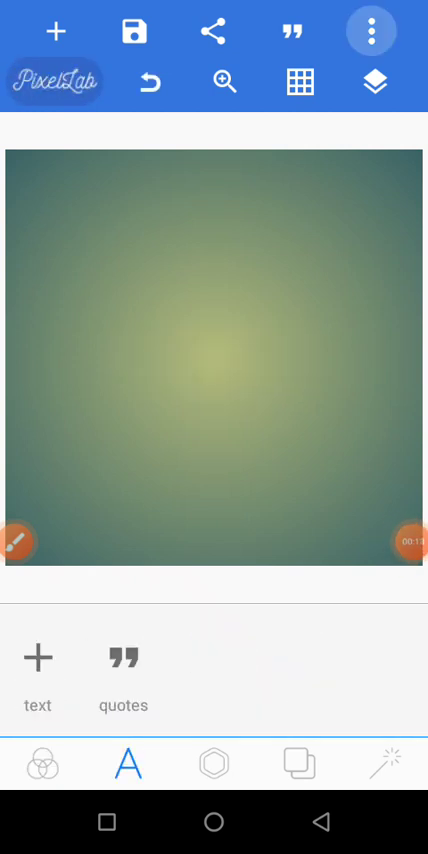
{"action": "left_click", "coordinate": [371, 31]}
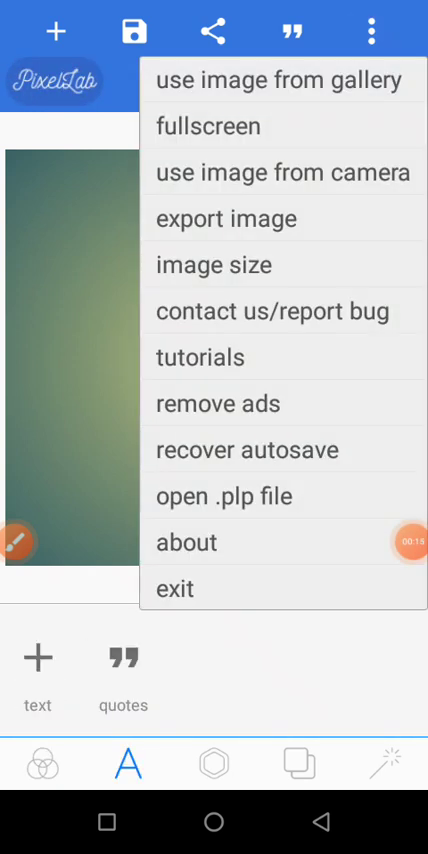
{"action": "left_click", "coordinate": [214, 265]}
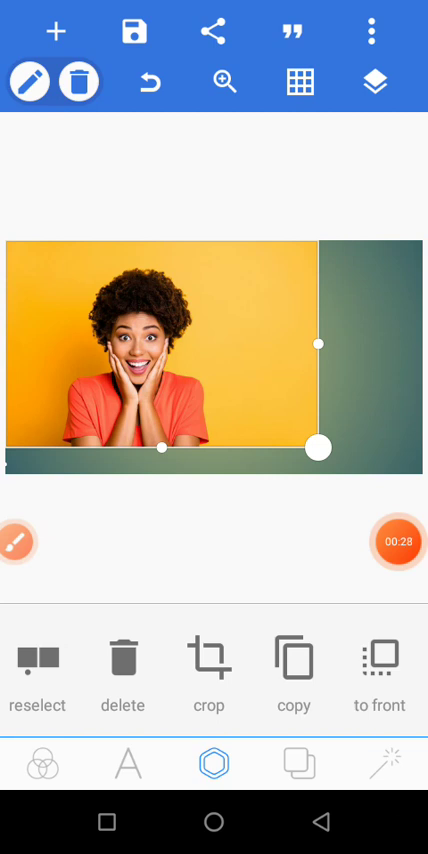
{"action": "left_click_drag", "start_coordinate": [330, 670], "coordinate": [150, 670]}
{"action": "left_click_drag", "start_coordinate": [380, 670], "coordinate": [60, 670]}
Stretch the smiling woman's photo to fill the canvas width, then deselect it
{"action": "left_click", "coordinate": [182, 655]}
{"action": "mouse_move", "coordinate": [236, 741]}
{"action": "left_mouse_down"}
{"action": "mouse_move", "coordinate": [266, 741]}
{"action": "mouse_move", "coordinate": [200, 713]}
{"action": "mouse_move", "coordinate": [257, 713]}
{"action": "left_mouse_up"}
{"action": "scroll", "coordinate": [180, 700], "scroll_direction": "down", "scroll_amount": 1}
{"action": "scroll", "coordinate": [180, 700], "scroll_direction": "down", "scroll_amount": 1}
{"action": "left_click_drag", "start_coordinate": [200, 360], "coordinate": [135, 367]}
{"action": "mouse_move", "coordinate": [170, 360]}
{"action": "left_mouse_down"}
{"action": "mouse_move", "coordinate": [233, 360]}
{"action": "mouse_move", "coordinate": [260, 350]}
{"action": "left_mouse_up"}
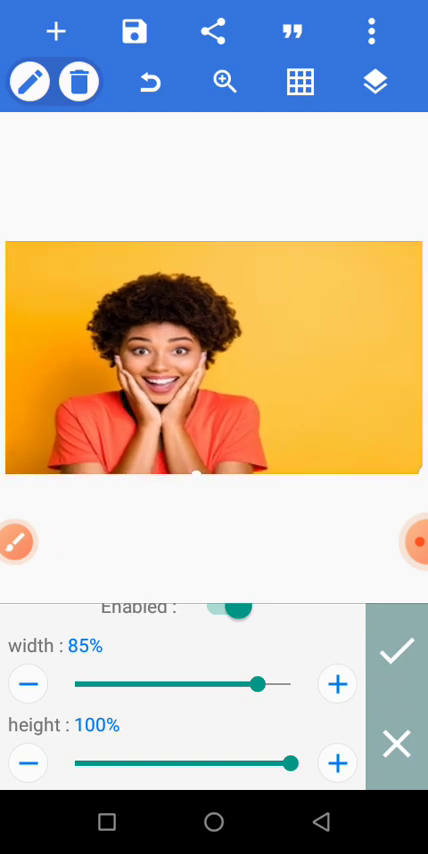
{"action": "left_click", "coordinate": [396, 651]}
{"action": "left_click", "coordinate": [375, 82]}
{"action": "left_click", "coordinate": [213, 763]}
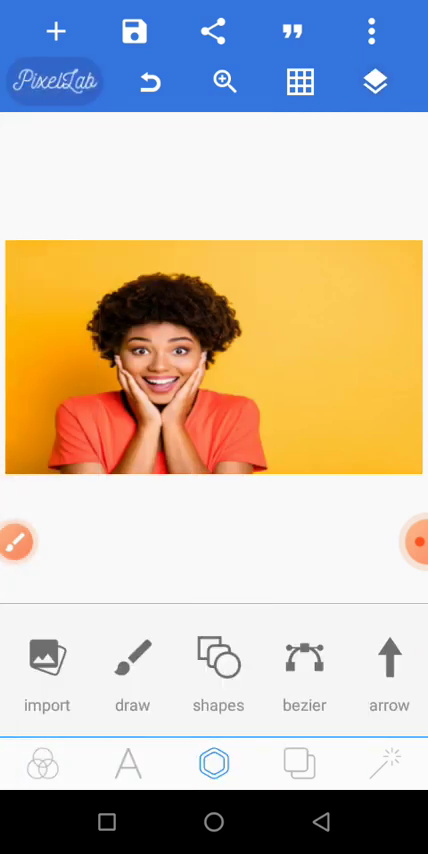
Add a white rectangle at the photo's top-left, full height, covering the left third
{"action": "left_click", "coordinate": [132, 670]}
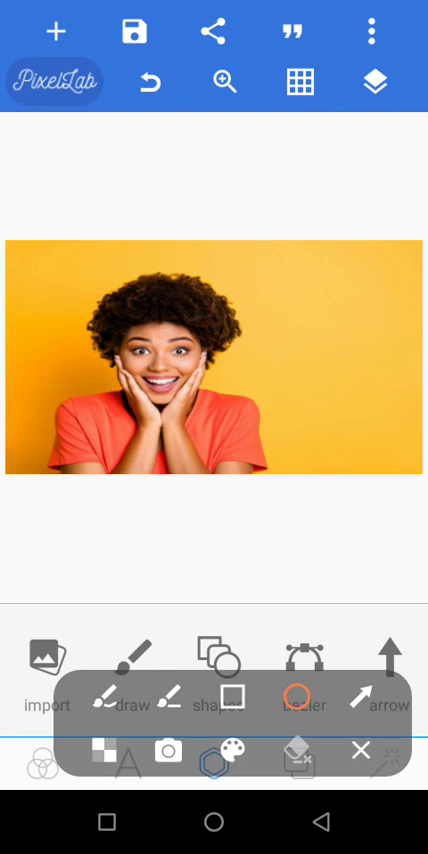
{"action": "left_click_drag", "start_coordinate": [110, 495], "coordinate": [335, 720]}
{"action": "left_click", "coordinate": [361, 749]}
{"action": "left_click", "coordinate": [219, 656]}
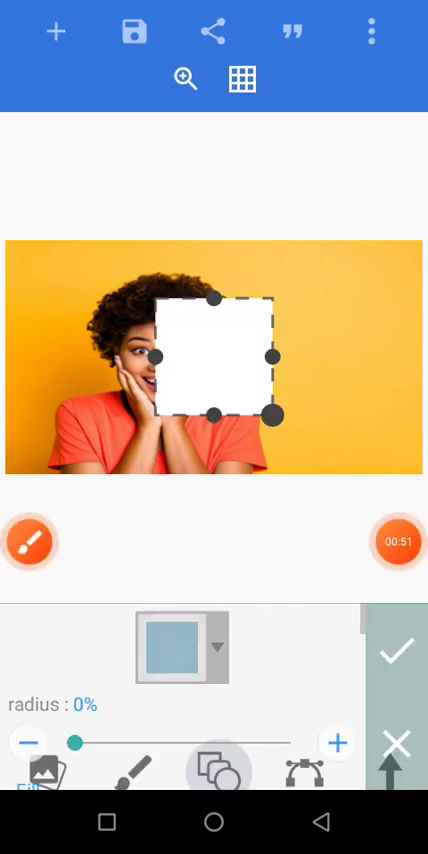
{"action": "mouse_move", "coordinate": [214, 356]}
{"action": "left_mouse_down"}
{"action": "mouse_move", "coordinate": [101, 320]}
{"action": "mouse_move", "coordinate": [65, 294]}
{"action": "mouse_move", "coordinate": [56, 296]}
{"action": "left_mouse_up"}
{"action": "left_click_drag", "start_coordinate": [115, 353], "coordinate": [115, 465]}
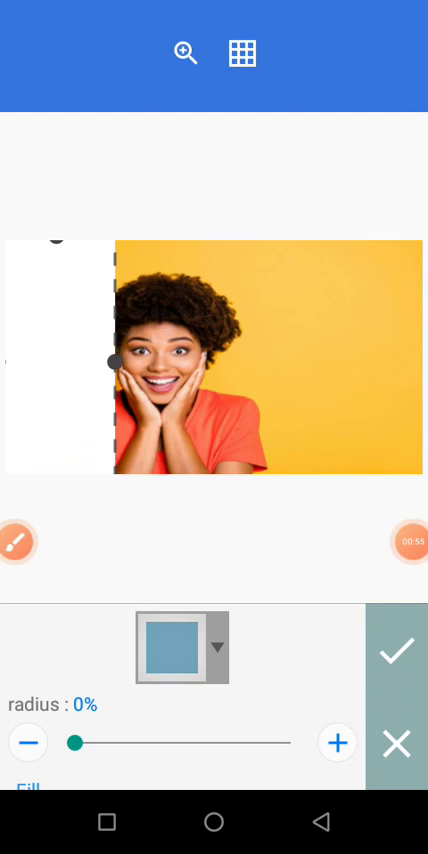
{"action": "left_click_drag", "start_coordinate": [115, 361], "coordinate": [159, 361]}
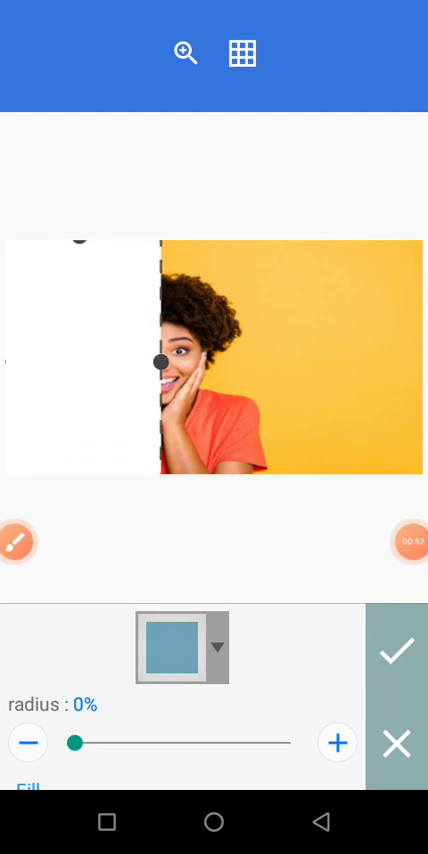
{"action": "left_click", "coordinate": [397, 651]}
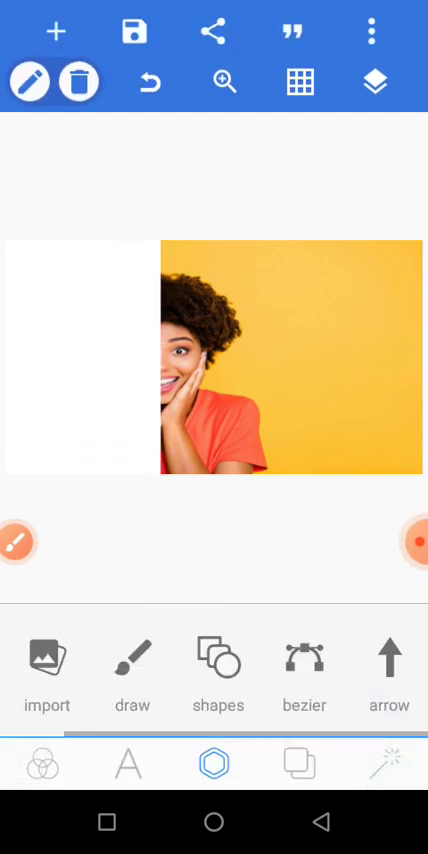
{"action": "mouse_move", "coordinate": [160, 361]}
{"action": "left_mouse_down"}
{"action": "mouse_move", "coordinate": [145, 361]}
{"action": "mouse_move", "coordinate": [154, 361]}
{"action": "left_mouse_up"}
Add text reading H, O, P, E on separate lines, centred horizontally
{"action": "left_click", "coordinate": [214, 550]}
{"action": "left_click", "coordinate": [128, 765]}
{"action": "left_click", "coordinate": [36, 657]}
{"action": "left_click", "coordinate": [133, 657]}
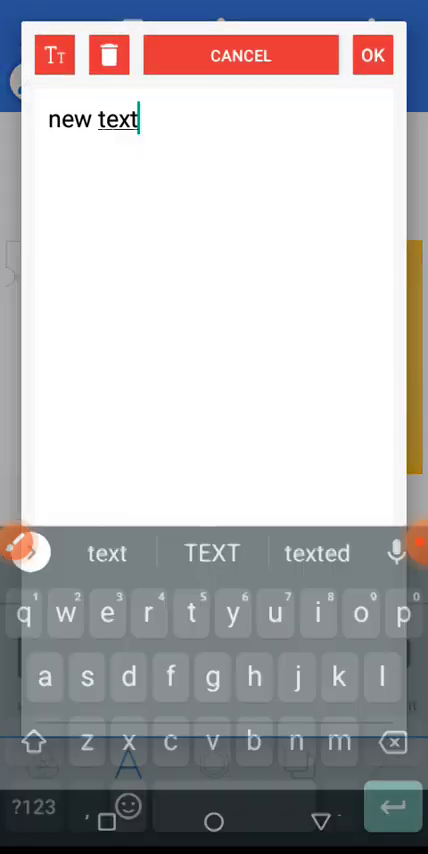
{"action": "key", "text": "BackSpace"}
{"action": "key", "text": "BackSpace"}
{"action": "key", "text": "BackSpace"}
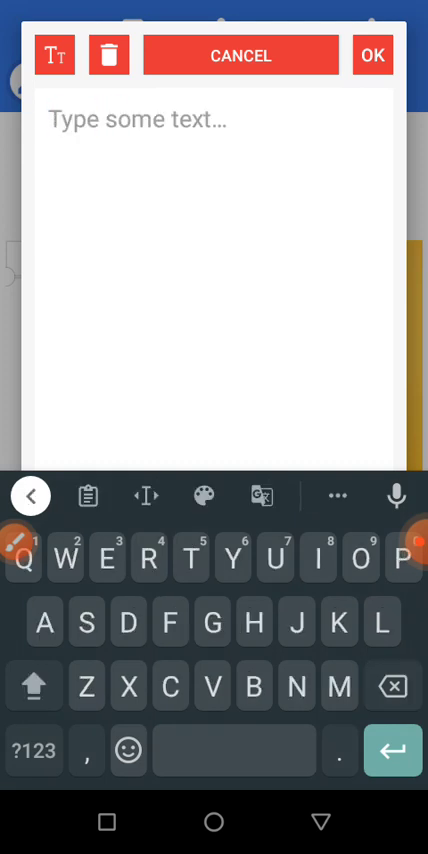
{"action": "type", "text": "H"}
{"action": "key", "text": "Return"}
{"action": "type", "text": "O"}
{"action": "key", "text": "Return"}
{"action": "type", "text": "O "}
{"action": "type", "text": "P "}
{"action": "type", "text": "E"}
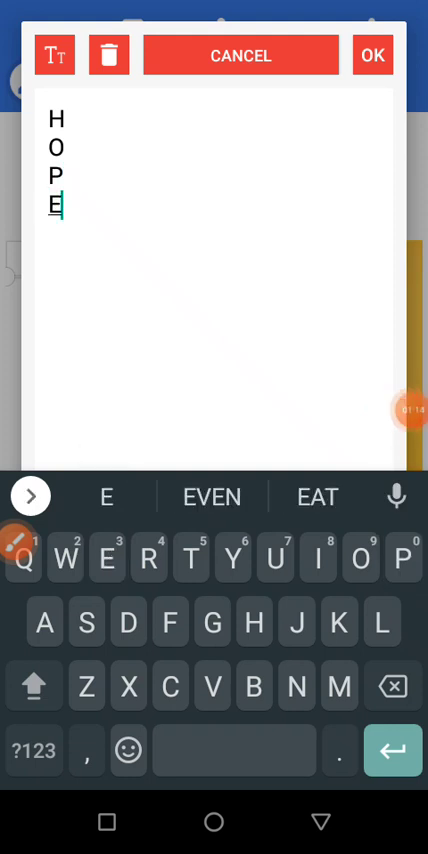
{"action": "left_click", "coordinate": [372, 55]}
{"action": "left_click_drag", "start_coordinate": [350, 670], "coordinate": [100, 670]}
{"action": "left_click", "coordinate": [91, 660]}
{"action": "left_click", "coordinate": [182, 654]}
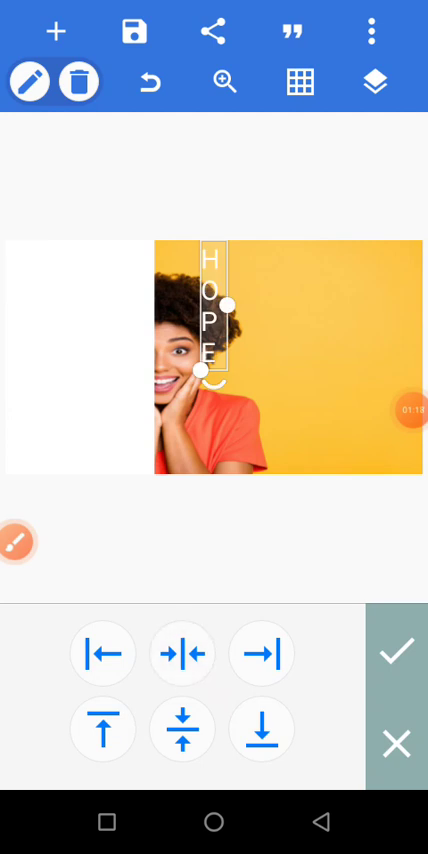
Nudge HOPE three steps left onto the white panel's edge
{"action": "left_click", "coordinate": [397, 651]}
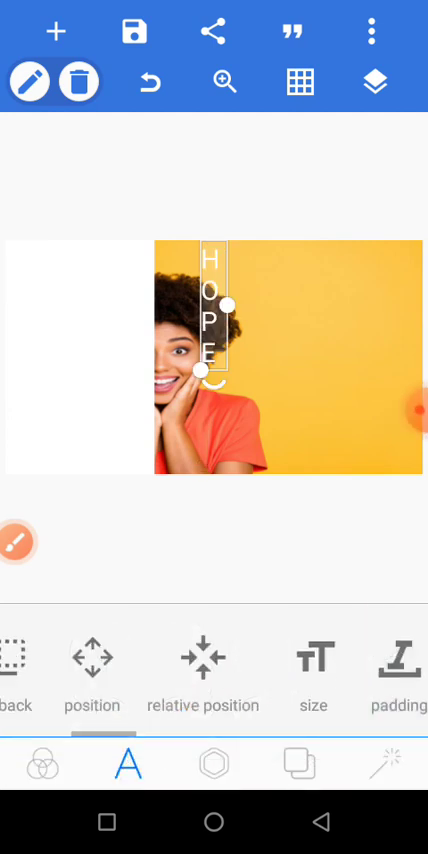
{"action": "left_click", "coordinate": [91, 660]}
{"action": "left_click", "coordinate": [63, 733]}
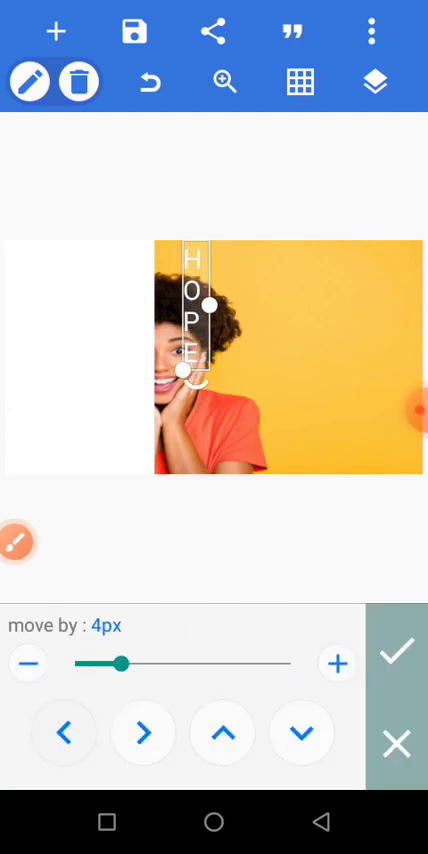
{"action": "left_click", "coordinate": [63, 733]}
{"action": "left_click", "coordinate": [63, 733]}
{"action": "left_click", "coordinate": [397, 651]}
{"action": "left_click_drag", "start_coordinate": [300, 660], "coordinate": [104, 660]}
{"action": "left_click", "coordinate": [118, 660]}
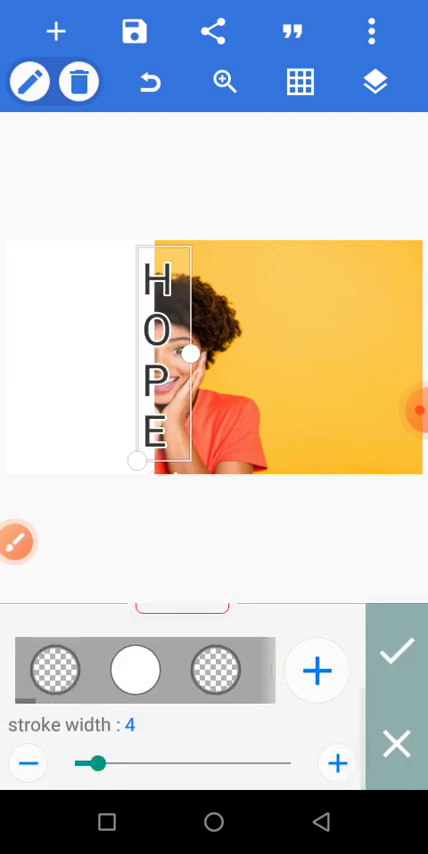
Thicken HOPE's outline and set its font to MEME
{"action": "left_click", "coordinate": [337, 763]}
{"action": "left_click", "coordinate": [396, 651]}
{"action": "left_click_drag", "start_coordinate": [60, 660], "coordinate": [380, 660]}
{"action": "left_click_drag", "start_coordinate": [350, 660], "coordinate": [180, 660]}
{"action": "left_click", "coordinate": [220, 657]}
{"action": "scroll", "coordinate": [214, 500], "scroll_direction": "down", "scroll_amount": 10}
{"action": "left_click", "coordinate": [214, 216]}
{"action": "left_click", "coordinate": [86, 216]}
{"action": "scroll", "coordinate": [214, 500], "scroll_direction": "down", "scroll_amount": 2}
{"action": "scroll", "coordinate": [214, 500], "scroll_direction": "down", "scroll_amount": 10}
{"action": "scroll", "coordinate": [214, 500], "scroll_direction": "up", "scroll_amount": 10}
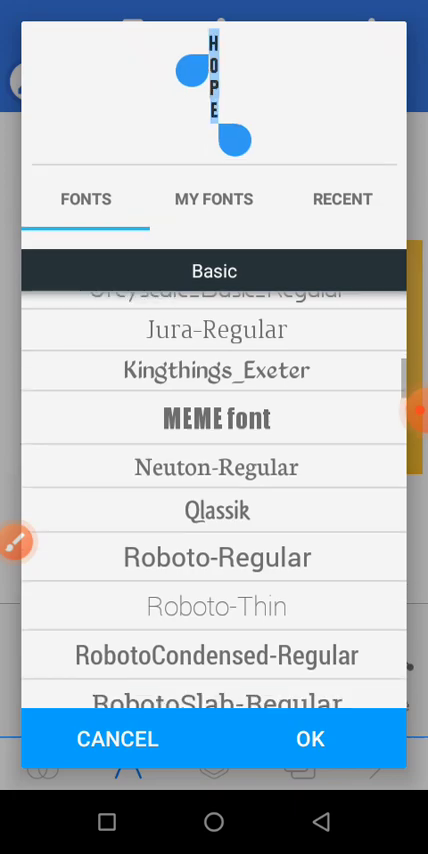
{"action": "left_click", "coordinate": [217, 414]}
{"action": "scroll", "coordinate": [214, 670], "scroll_direction": "right", "scroll_amount": 3}
Select the white panel and bring up its colour settings
{"action": "left_click", "coordinate": [214, 540]}
{"action": "left_click", "coordinate": [152, 360]}
{"action": "left_click", "coordinate": [214, 764]}
{"action": "scroll", "coordinate": [214, 670], "scroll_direction": "right", "scroll_amount": 3}
{"action": "scroll", "coordinate": [214, 670], "scroll_direction": "right", "scroll_amount": 3}
{"action": "left_click", "coordinate": [255, 660]}
Enable the panel's fill colour and try black
{"action": "left_click", "coordinate": [220, 635]}
{"action": "scroll", "coordinate": [214, 700], "scroll_direction": "down", "scroll_amount": 2}
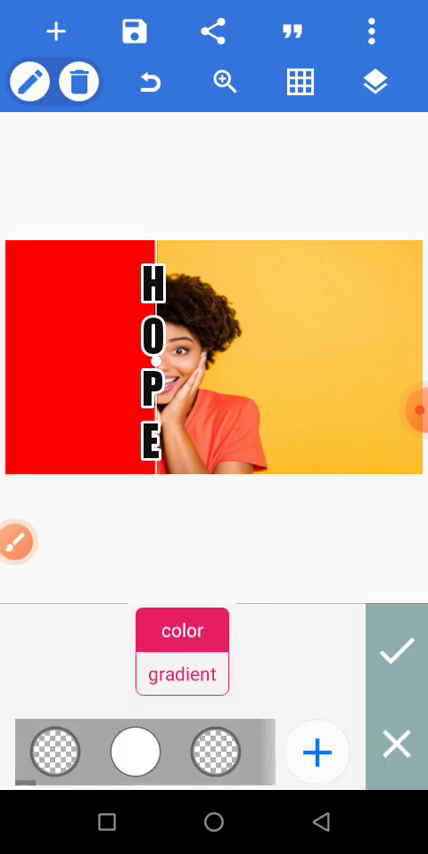
{"action": "scroll", "coordinate": [145, 751], "scroll_direction": "right", "scroll_amount": 3}
{"action": "left_click", "coordinate": [107, 751]}
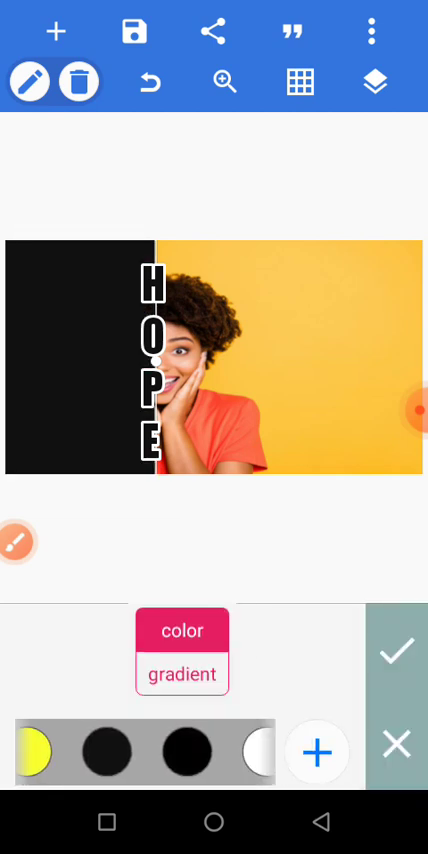
{"action": "scroll", "coordinate": [145, 751], "scroll_direction": "left", "scroll_amount": 3}
{"action": "left_click", "coordinate": [397, 651]}
{"action": "left_click", "coordinate": [214, 170]}
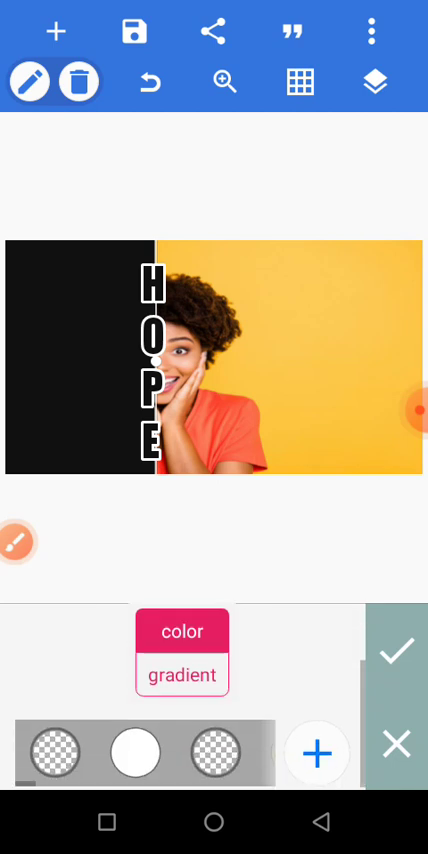
Try blue, then settle on a dark red fill for the panel
{"action": "mouse_move", "coordinate": [200, 752]}
{"action": "left_mouse_down"}
{"action": "mouse_move", "coordinate": [80, 752]}
{"action": "mouse_move", "coordinate": [100, 752]}
{"action": "left_mouse_up"}
{"action": "left_click_drag", "start_coordinate": [220, 752], "coordinate": [60, 752]}
{"action": "left_click_drag", "start_coordinate": [200, 752], "coordinate": [80, 752]}
{"action": "left_click_drag", "start_coordinate": [220, 752], "coordinate": [60, 752]}
{"action": "left_click", "coordinate": [103, 752]}
{"action": "mouse_move", "coordinate": [220, 752]}
{"action": "left_mouse_down"}
{"action": "mouse_move", "coordinate": [60, 752]}
{"action": "mouse_move", "coordinate": [220, 752]}
{"action": "left_mouse_up"}
{"action": "left_click_drag", "start_coordinate": [60, 752], "coordinate": [220, 752]}
{"action": "mouse_move", "coordinate": [60, 752]}
{"action": "left_mouse_down"}
{"action": "mouse_move", "coordinate": [220, 752]}
{"action": "mouse_move", "coordinate": [60, 752]}
{"action": "left_mouse_up"}
{"action": "left_click_drag", "start_coordinate": [220, 752], "coordinate": [60, 752]}
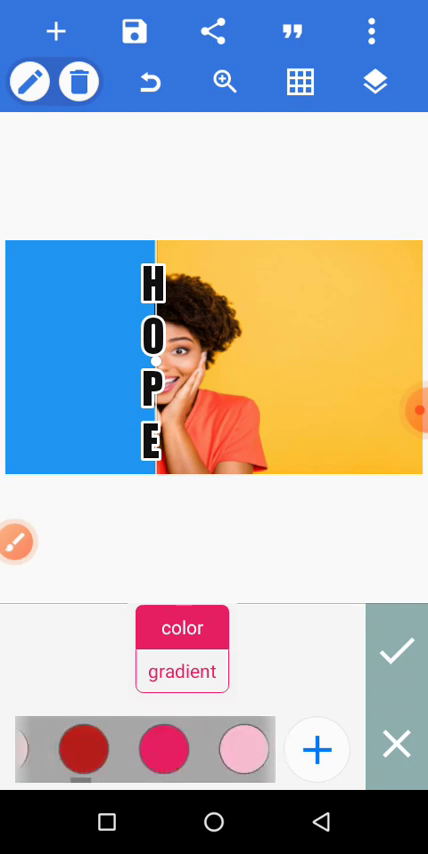
{"action": "left_click", "coordinate": [84, 748]}
{"action": "left_click", "coordinate": [396, 650]}
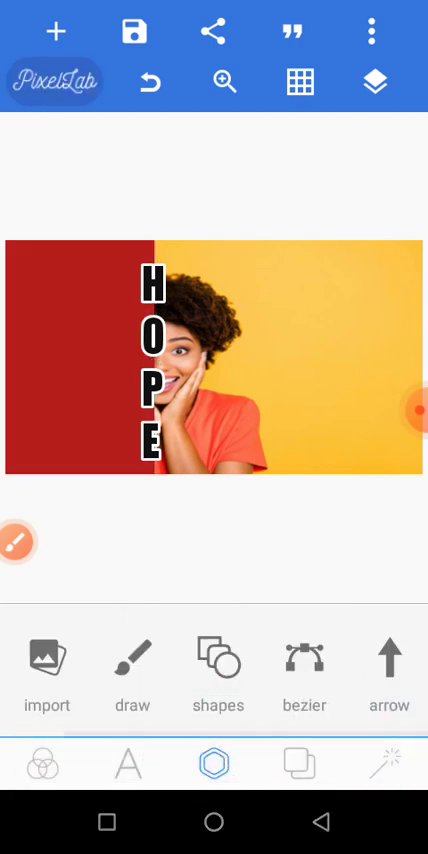
Select HOPE and adjust its line and letter spacing
{"action": "left_click", "coordinate": [152, 360]}
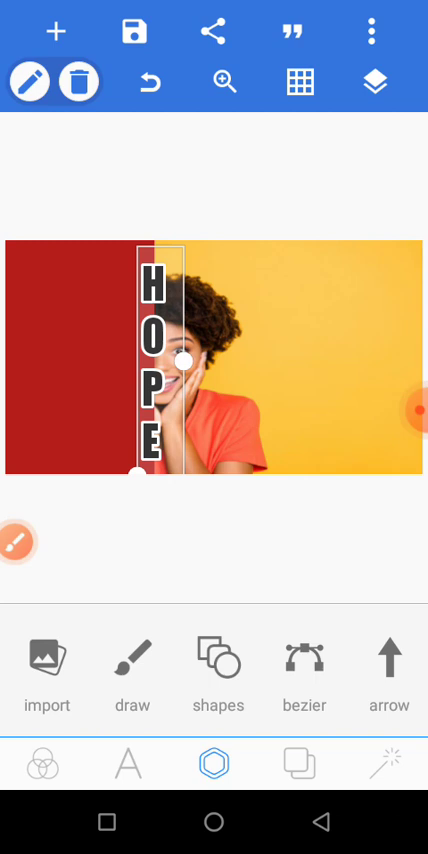
{"action": "left_click", "coordinate": [128, 765]}
{"action": "left_click_drag", "start_coordinate": [350, 660], "coordinate": [80, 660]}
{"action": "left_click_drag", "start_coordinate": [370, 660], "coordinate": [100, 660]}
{"action": "left_click", "coordinate": [99, 660]}
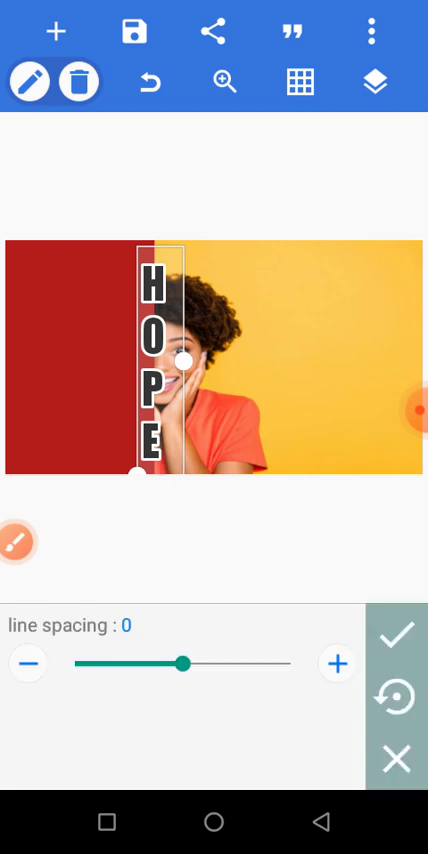
{"action": "mouse_move", "coordinate": [182, 663]}
{"action": "left_mouse_down"}
{"action": "mouse_move", "coordinate": [226, 663]}
{"action": "mouse_move", "coordinate": [162, 663]}
{"action": "left_mouse_up"}
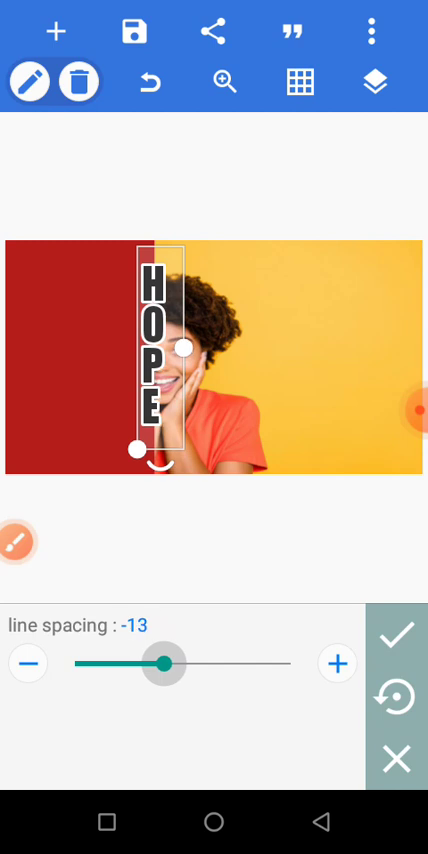
{"action": "left_click", "coordinate": [397, 634]}
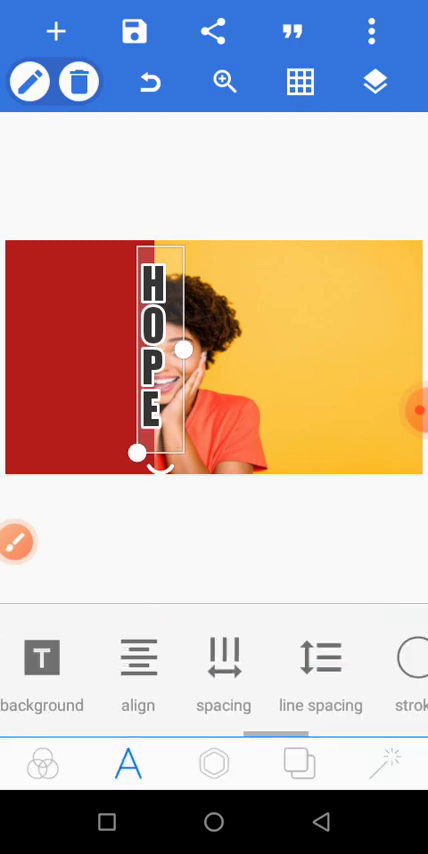
{"action": "left_click", "coordinate": [223, 660]}
{"action": "mouse_move", "coordinate": [124, 730]}
{"action": "left_mouse_down"}
{"action": "mouse_move", "coordinate": [204, 727]}
{"action": "mouse_move", "coordinate": [158, 727]}
{"action": "left_mouse_up"}
{"action": "left_click", "coordinate": [397, 634]}
Enlarge HOPE to text size 57 and reselect it
{"action": "left_click_drag", "start_coordinate": [40, 670], "coordinate": [420, 670]}
{"action": "left_click_drag", "start_coordinate": [95, 670], "coordinate": [205, 670]}
{"action": "left_click", "coordinate": [204, 665]}
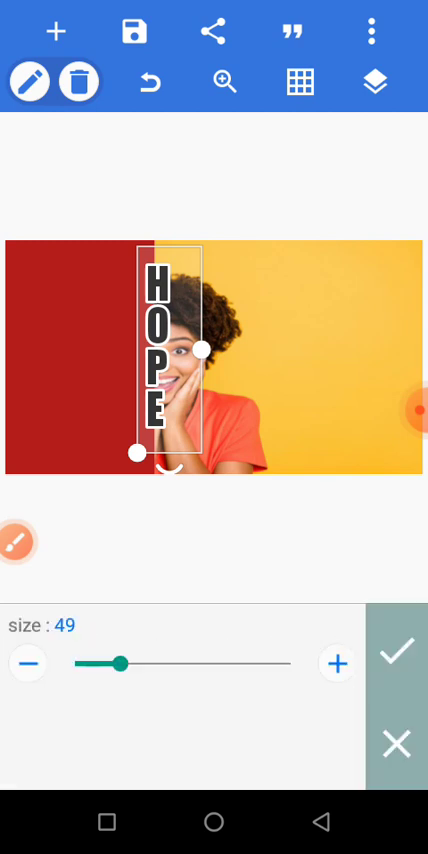
{"action": "left_click_drag", "start_coordinate": [120, 664], "coordinate": [128, 664]}
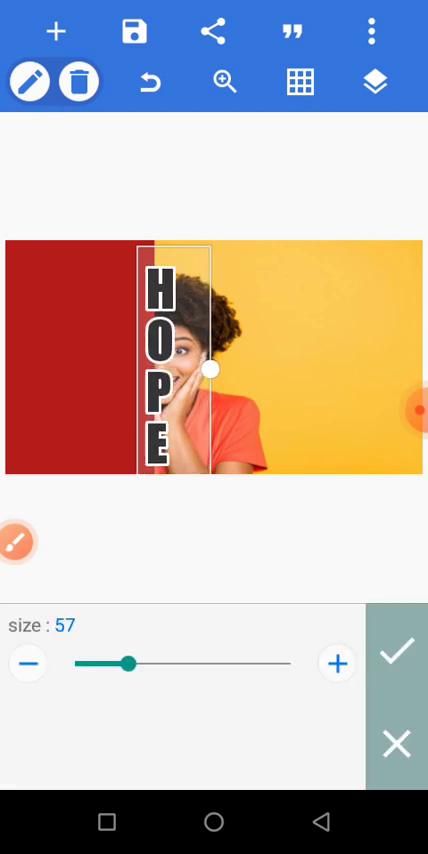
{"action": "left_click", "coordinate": [397, 651]}
{"action": "left_click_drag", "start_coordinate": [330, 690], "coordinate": [110, 690]}
{"action": "left_click", "coordinate": [214, 170]}
{"action": "left_click", "coordinate": [158, 360]}
{"action": "left_click", "coordinate": [375, 82]}
Multi-select the HOPE and red panel layers and merge them
{"action": "left_click", "coordinate": [375, 82]}
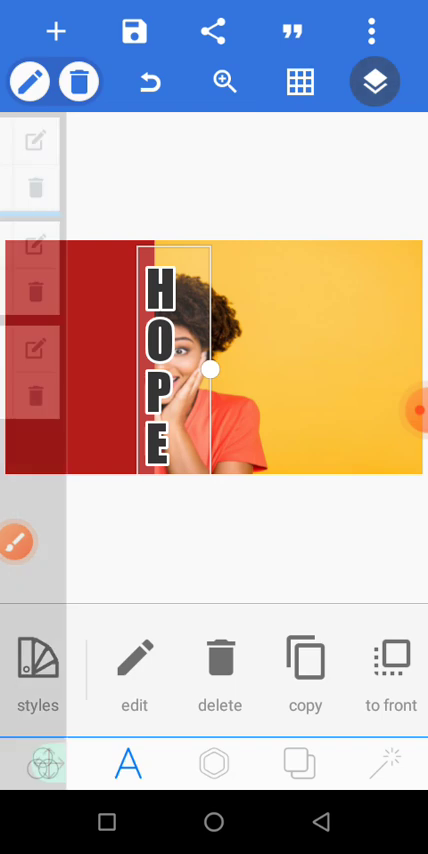
{"action": "left_click", "coordinate": [375, 82]}
{"action": "left_click", "coordinate": [97, 763]}
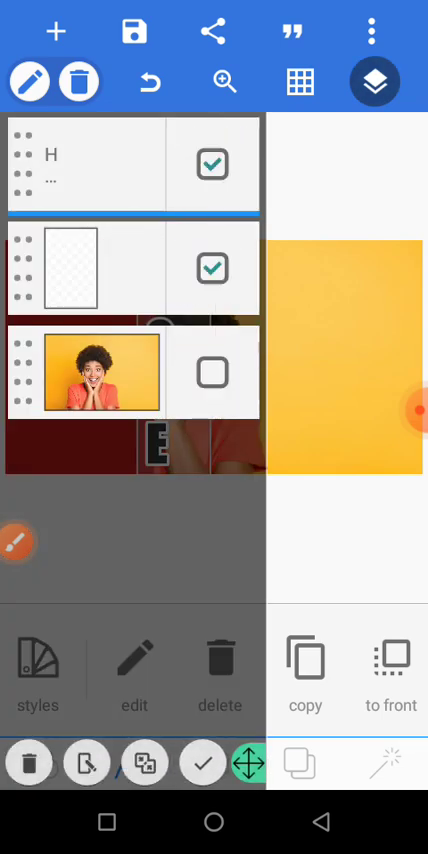
{"action": "left_click", "coordinate": [145, 763]}
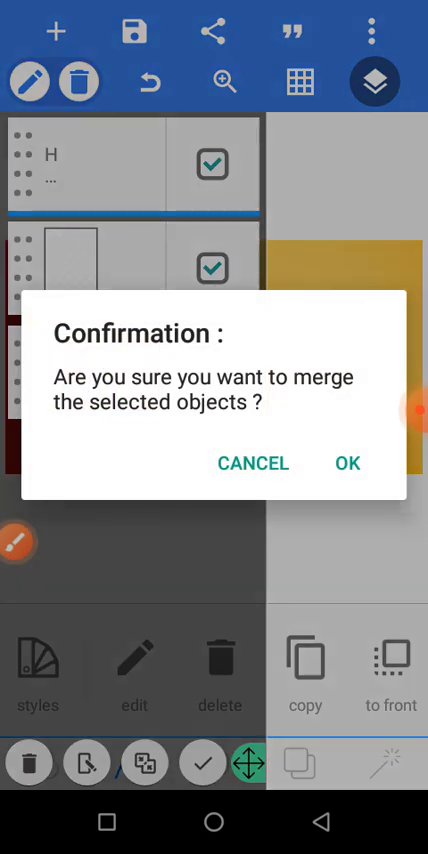
{"action": "left_click", "coordinate": [347, 463]}
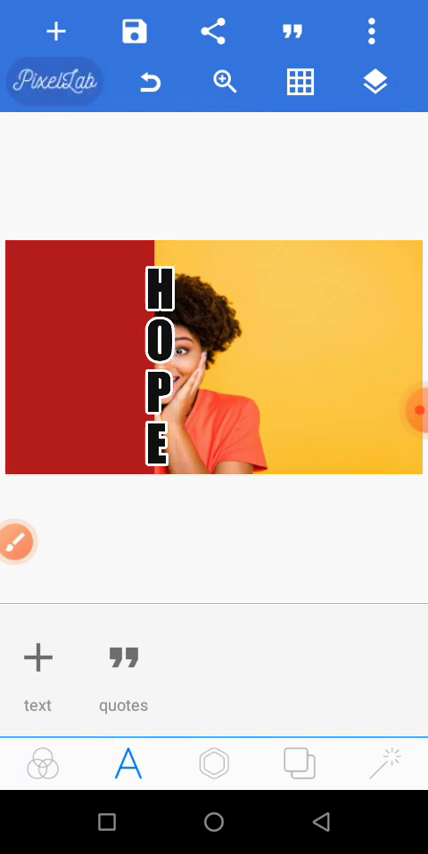
Select the merged image and try Erase color, leaving it off
{"action": "left_click", "coordinate": [214, 763]}
{"action": "left_click_drag", "start_coordinate": [300, 670], "coordinate": [230, 670]}
{"action": "left_click", "coordinate": [80, 350]}
{"action": "left_click_drag", "start_coordinate": [300, 670], "coordinate": [200, 670]}
{"action": "left_click_drag", "start_coordinate": [350, 660], "coordinate": [80, 660]}
{"action": "left_click_drag", "start_coordinate": [300, 660], "coordinate": [155, 660]}
{"action": "left_click", "coordinate": [245, 725]}
{"action": "left_click", "coordinate": [226, 638]}
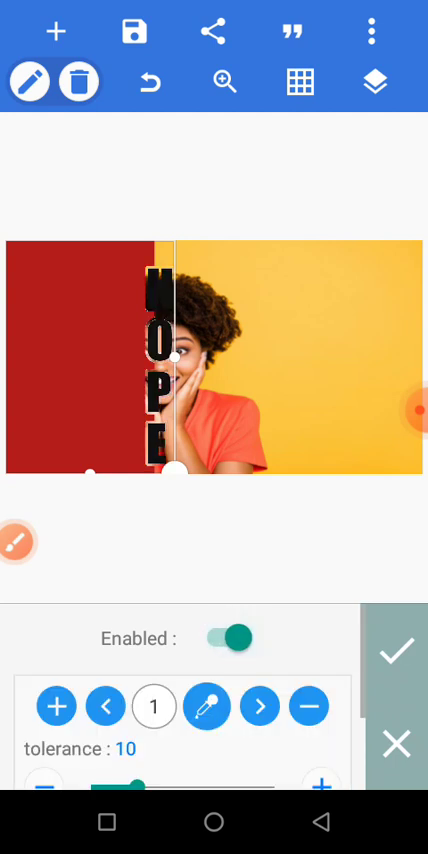
{"action": "left_click", "coordinate": [229, 638]}
{"action": "left_click", "coordinate": [229, 638]}
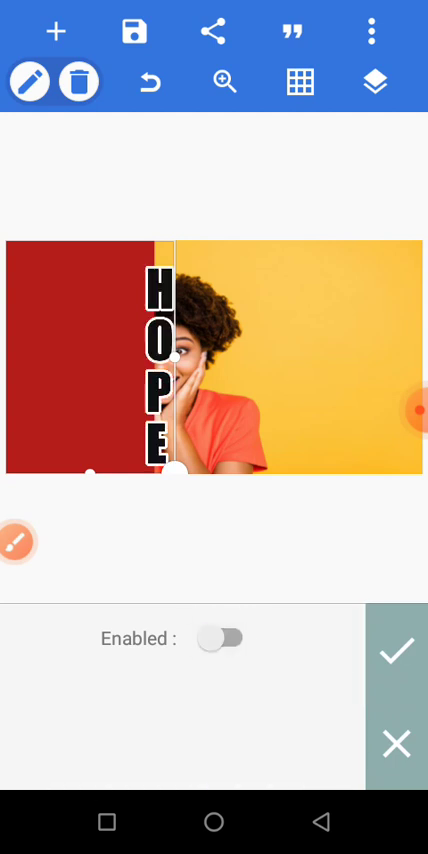
{"action": "left_click", "coordinate": [222, 638]}
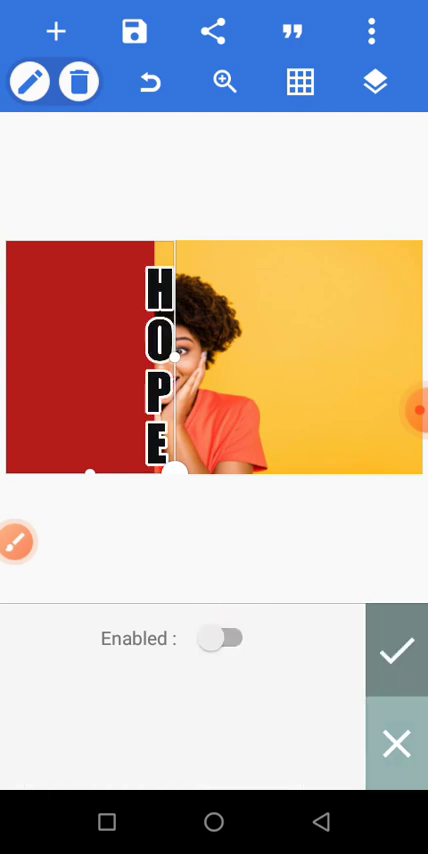
{"action": "left_click", "coordinate": [397, 651]}
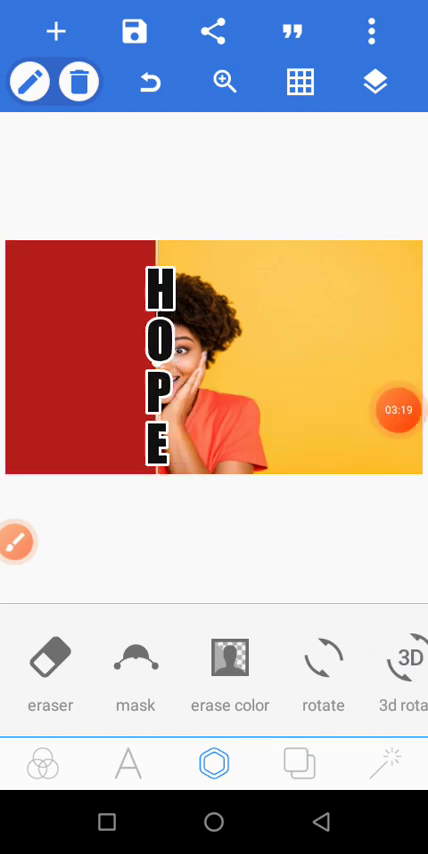
Check the HOPE and red panel layers and merge them into one layer
{"action": "left_click", "coordinate": [175, 300]}
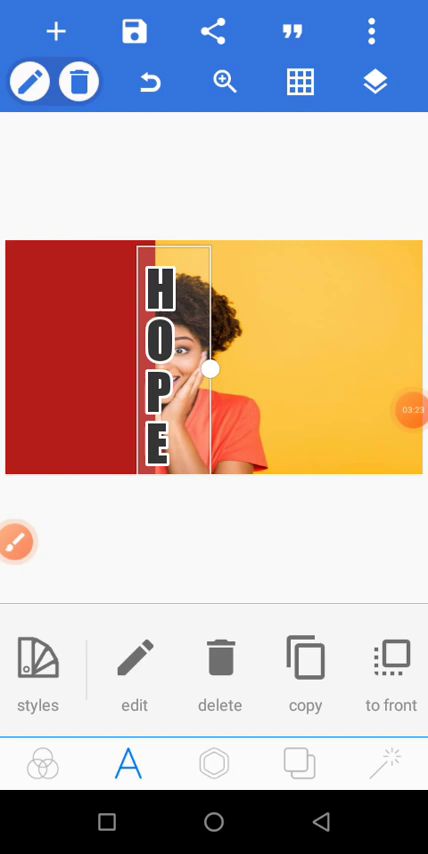
{"action": "left_click", "coordinate": [375, 81]}
{"action": "left_click", "coordinate": [118, 762]}
{"action": "left_click", "coordinate": [212, 267]}
{"action": "left_click", "coordinate": [145, 763]}
{"action": "left_click", "coordinate": [346, 461]}
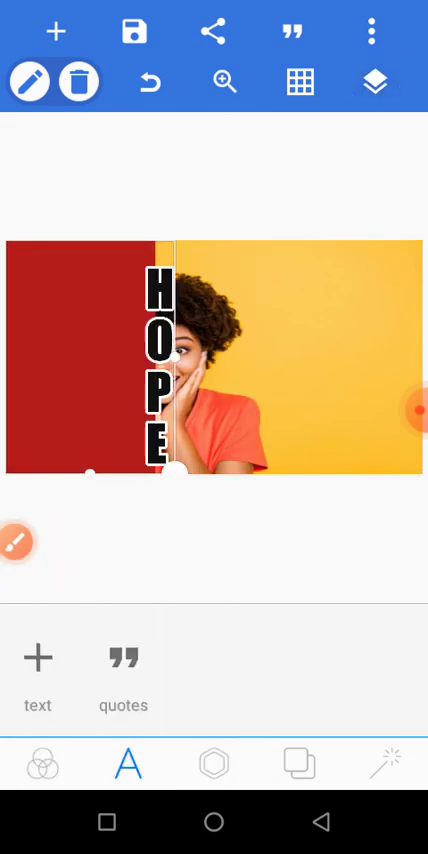
Enable Erase color, sample the black of the HOPE letters and apply the erase
{"action": "left_click", "coordinate": [213, 763]}
{"action": "left_click_drag", "start_coordinate": [350, 665], "coordinate": [80, 665]}
{"action": "left_click", "coordinate": [124, 665]}
{"action": "left_click", "coordinate": [229, 638]}
{"action": "left_click", "coordinate": [16, 541]}
{"action": "left_click_drag", "start_coordinate": [285, 457], "coordinate": [228, 660]}
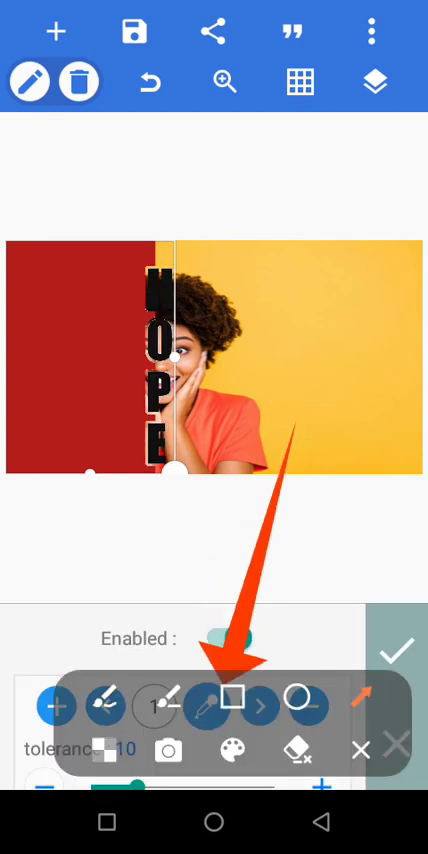
{"action": "left_click", "coordinate": [361, 749]}
{"action": "left_click", "coordinate": [207, 706]}
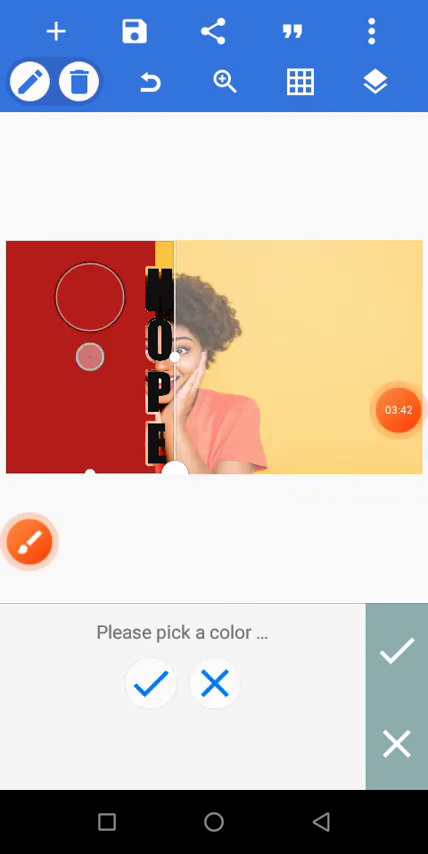
{"action": "mouse_move", "coordinate": [90, 357]}
{"action": "left_mouse_down"}
{"action": "mouse_move", "coordinate": [86, 333]}
{"action": "mouse_move", "coordinate": [139, 348]}
{"action": "mouse_move", "coordinate": [153, 358]}
{"action": "left_mouse_up"}
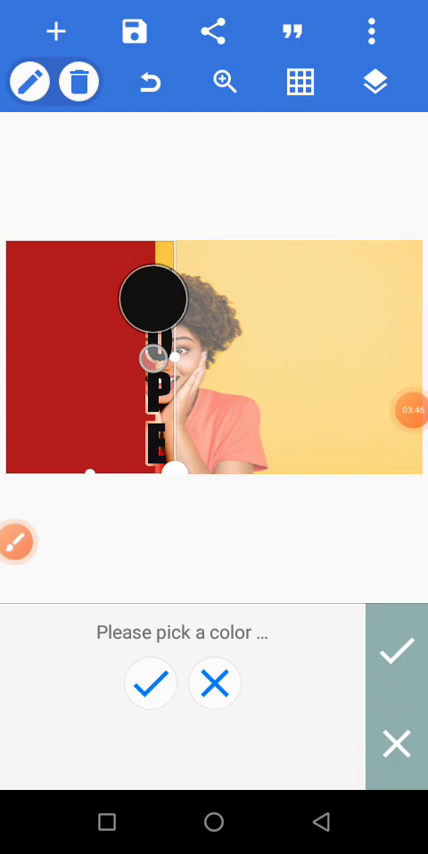
{"action": "left_click", "coordinate": [150, 684]}
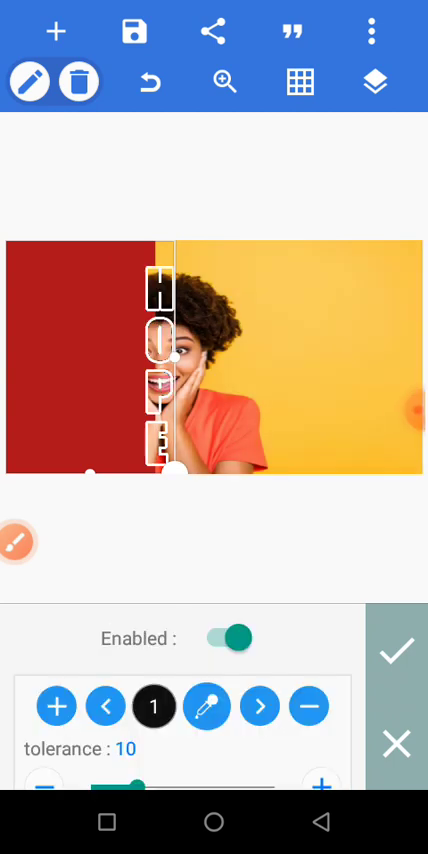
{"action": "left_click", "coordinate": [396, 651]}
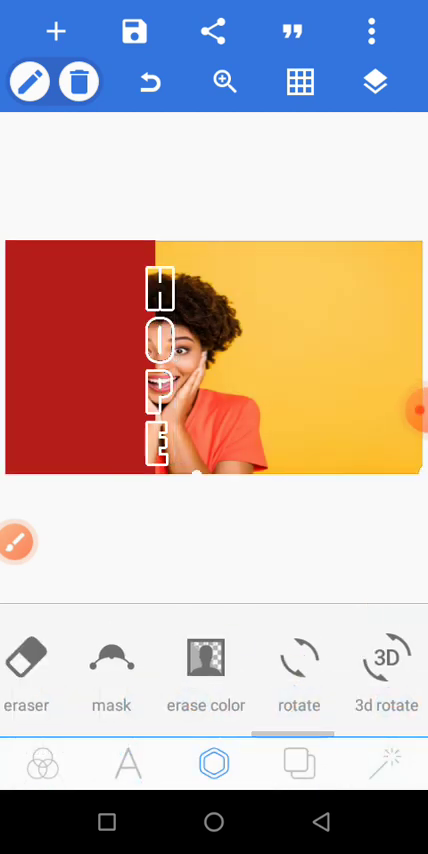
{"action": "mouse_move", "coordinate": [300, 660]}
{"action": "left_mouse_down"}
{"action": "mouse_move", "coordinate": [184, 660]}
{"action": "mouse_move", "coordinate": [380, 660]}
{"action": "left_mouse_up"}
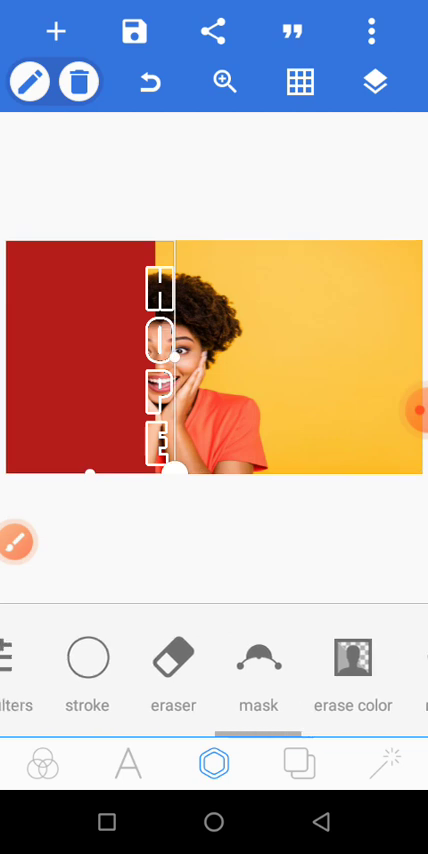
Nudge HOPE and the red panel three 1px steps left, then down and back up
{"action": "left_click_drag", "start_coordinate": [350, 660], "coordinate": [100, 660]}
{"action": "left_click_drag", "start_coordinate": [150, 660], "coordinate": [215, 660]}
{"action": "left_click", "coordinate": [222, 656]}
{"action": "left_click_drag", "start_coordinate": [120, 663], "coordinate": [75, 663]}
{"action": "left_click", "coordinate": [63, 733]}
{"action": "left_click", "coordinate": [63, 733]}
{"action": "left_click", "coordinate": [63, 733]}
{"action": "left_click", "coordinate": [301, 733]}
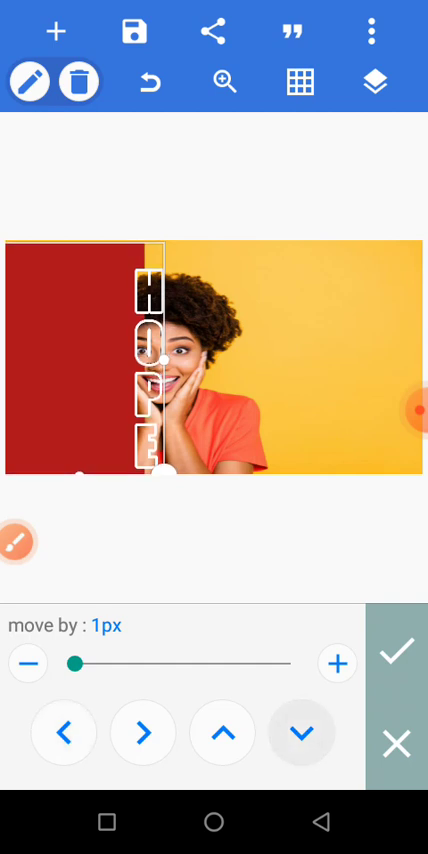
{"action": "left_click", "coordinate": [223, 733]}
{"action": "left_click", "coordinate": [396, 650]}
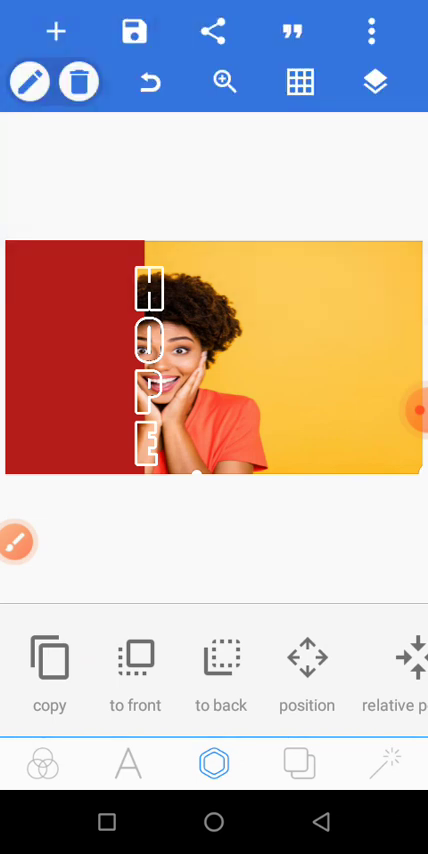
Bring up the image export dialog set to JPG at 1280×720
{"action": "left_click", "coordinate": [16, 542]}
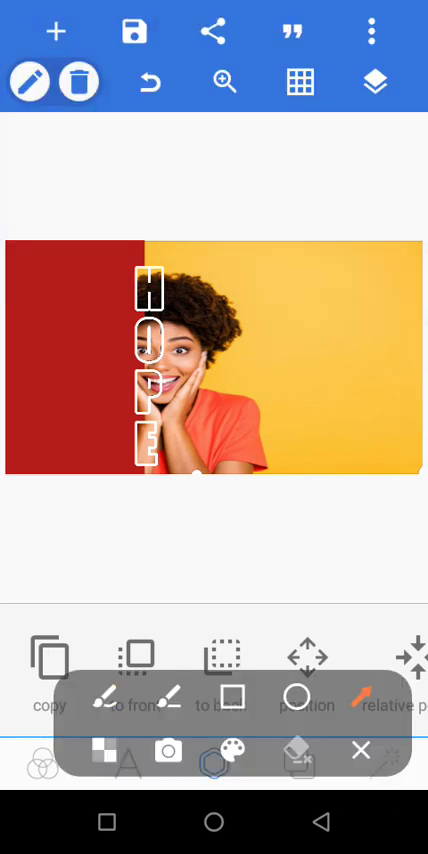
{"action": "left_click_drag", "start_coordinate": [291, 575], "coordinate": [135, 22]}
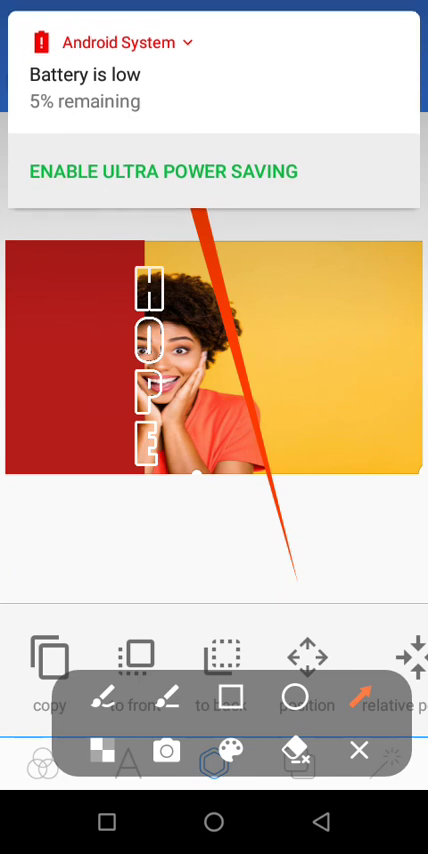
{"action": "left_click_drag", "start_coordinate": [293, 575], "coordinate": [230, 50]}
{"action": "left_click", "coordinate": [359, 748]}
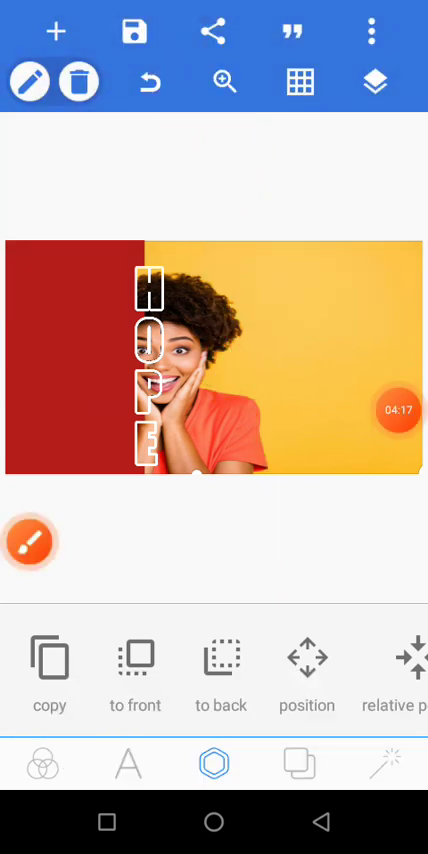
{"action": "left_click", "coordinate": [29, 541]}
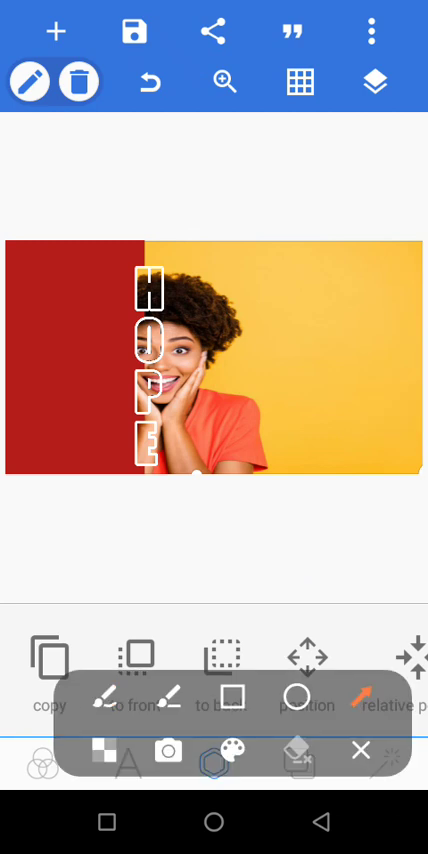
{"action": "mouse_move", "coordinate": [165, 605]}
{"action": "left_mouse_down"}
{"action": "mouse_move", "coordinate": [148, 540]}
{"action": "mouse_move", "coordinate": [228, 91]}
{"action": "mouse_move", "coordinate": [200, 42]}
{"action": "left_mouse_up"}
{"action": "left_click", "coordinate": [359, 748]}
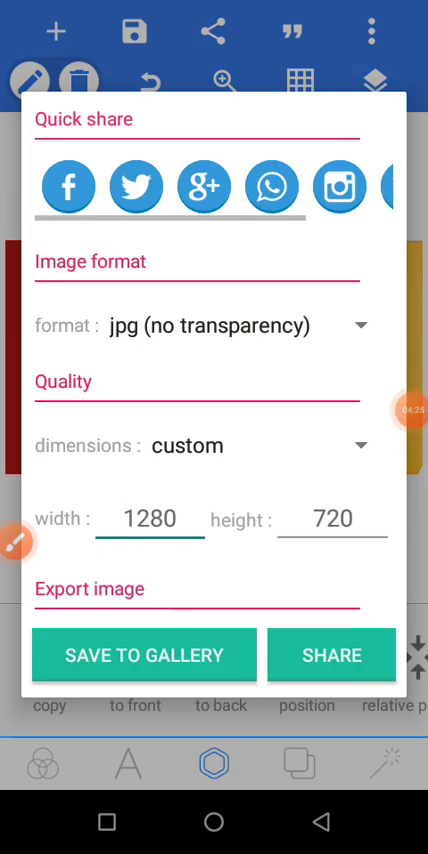
Choose the ultra export size and save the JPG to the gallery
{"action": "left_click", "coordinate": [255, 445]}
{"action": "left_click", "coordinate": [172, 758]}
{"action": "left_click", "coordinate": [144, 611]}
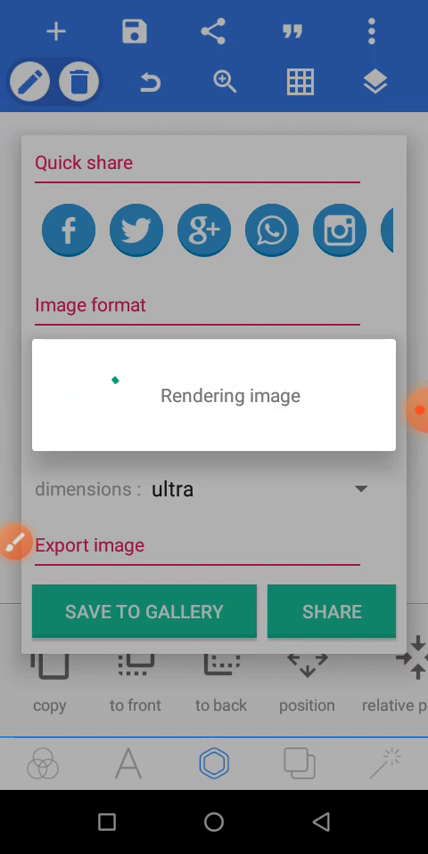